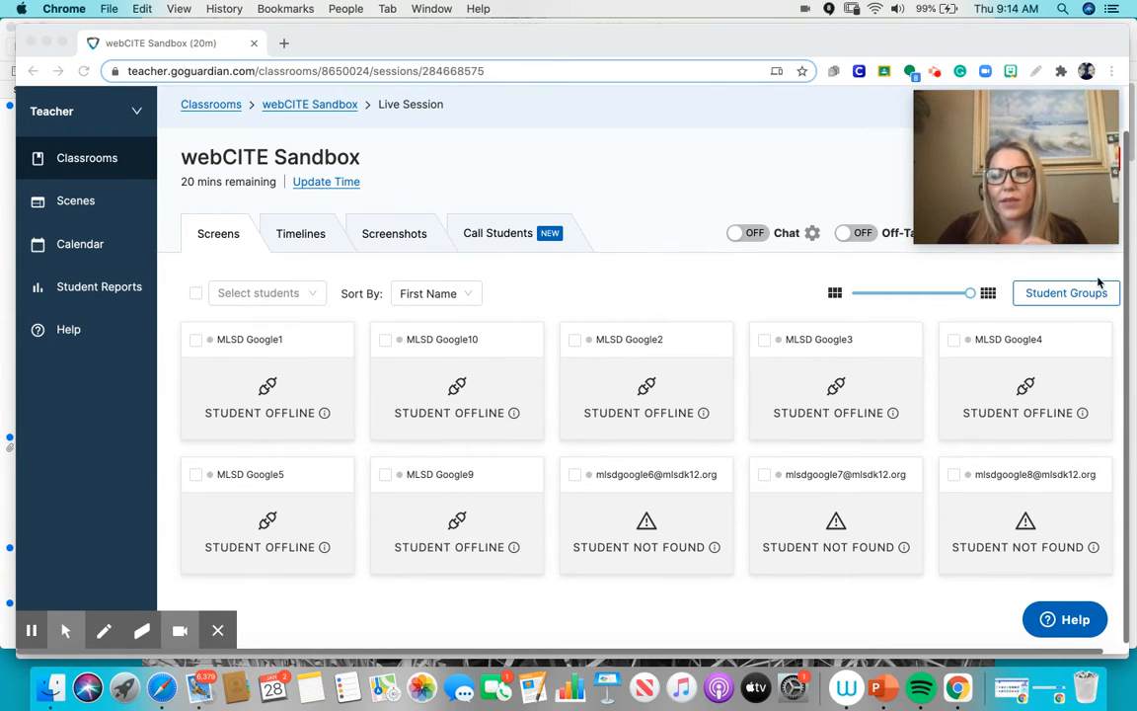
# - Start creating custom student groups and name the first group "Monday Math"
pyautogui.click(1067, 295)
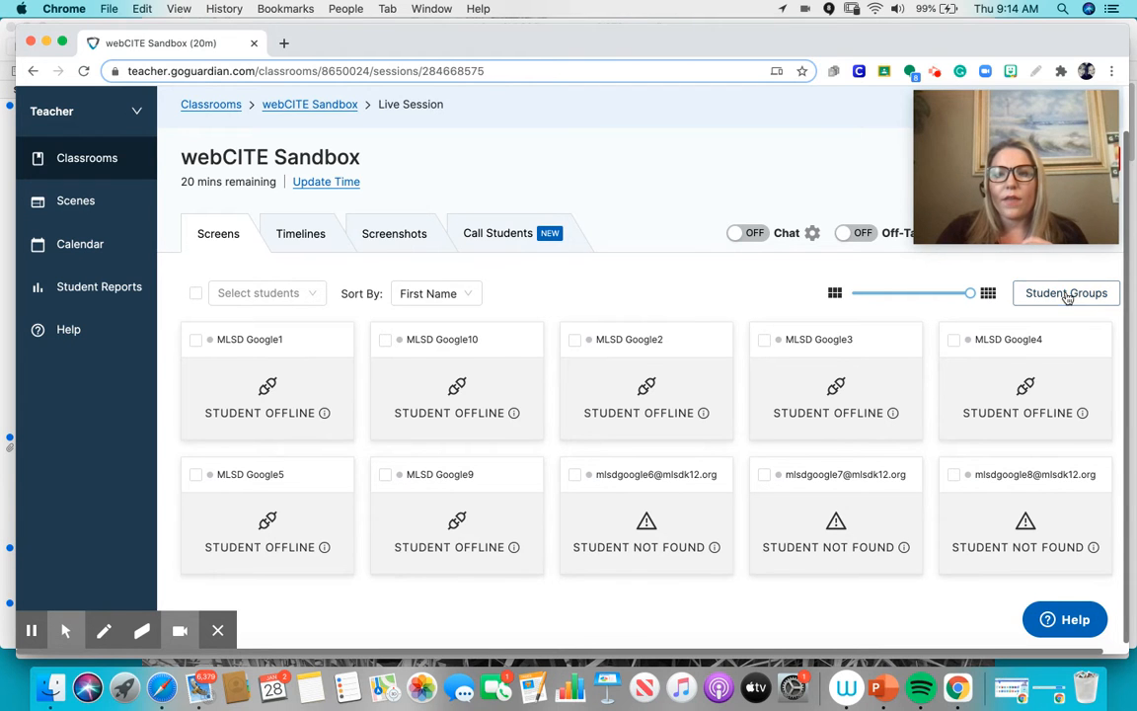
pyautogui.click(1067, 294)
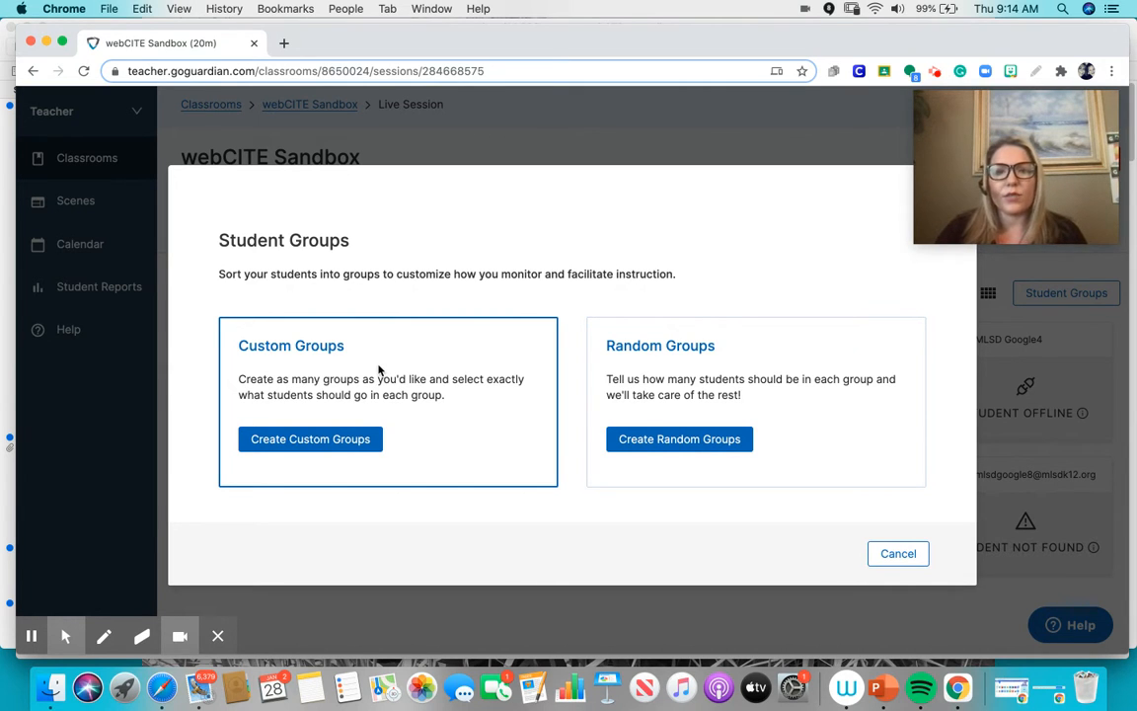
pyautogui.click(333, 447)
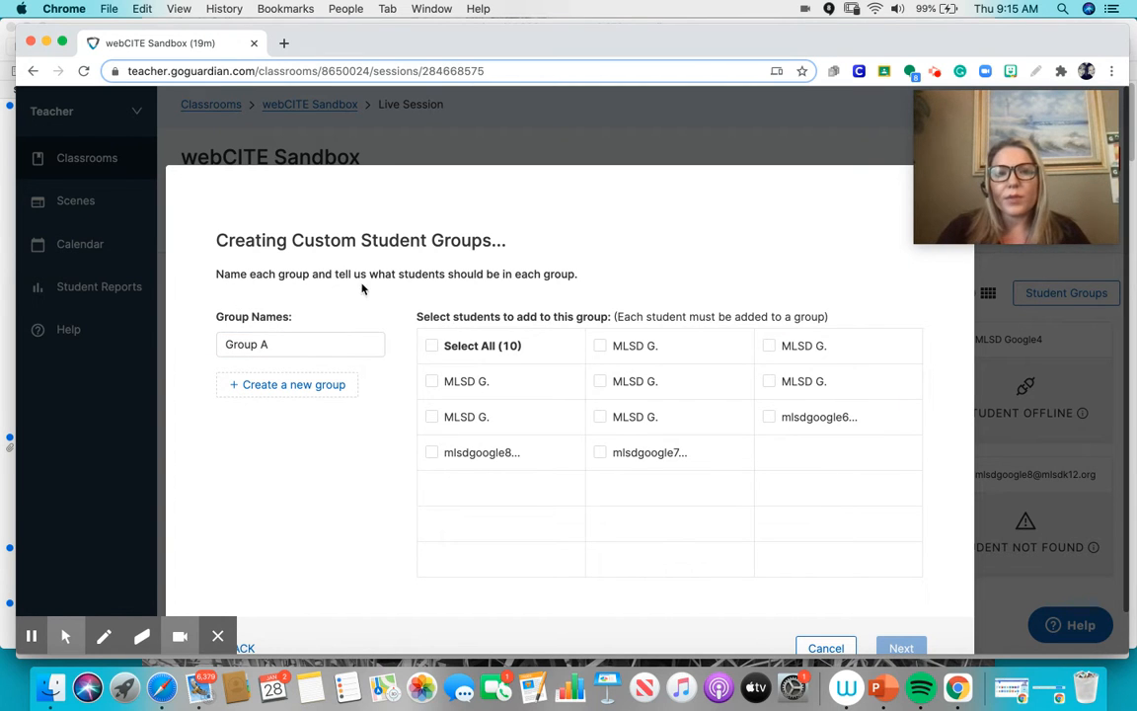
pyautogui.click(297, 342)
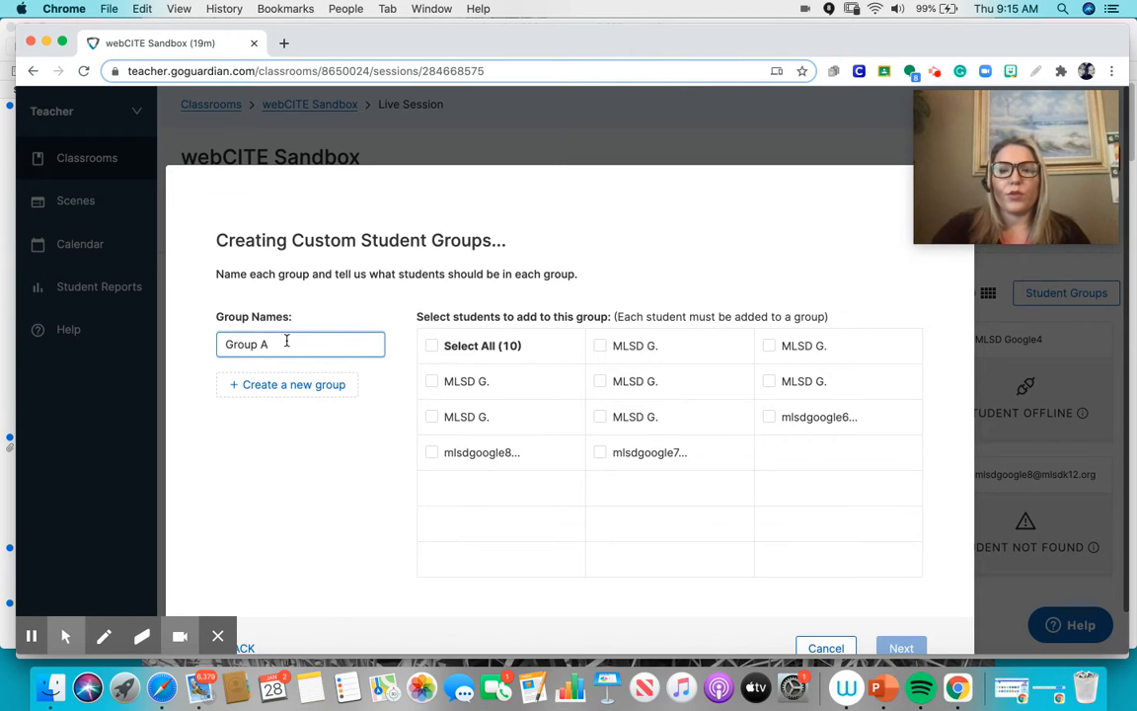
pyautogui.press('BackSpace')
pyautogui.press('BackSpace')
pyautogui.press('BackSpace')
pyautogui.press('BackSpace')
pyautogui.press('BackSpace')
pyautogui.press('BackSpace')
pyautogui.press('BackSpace')
pyautogui.write('Monday Math')
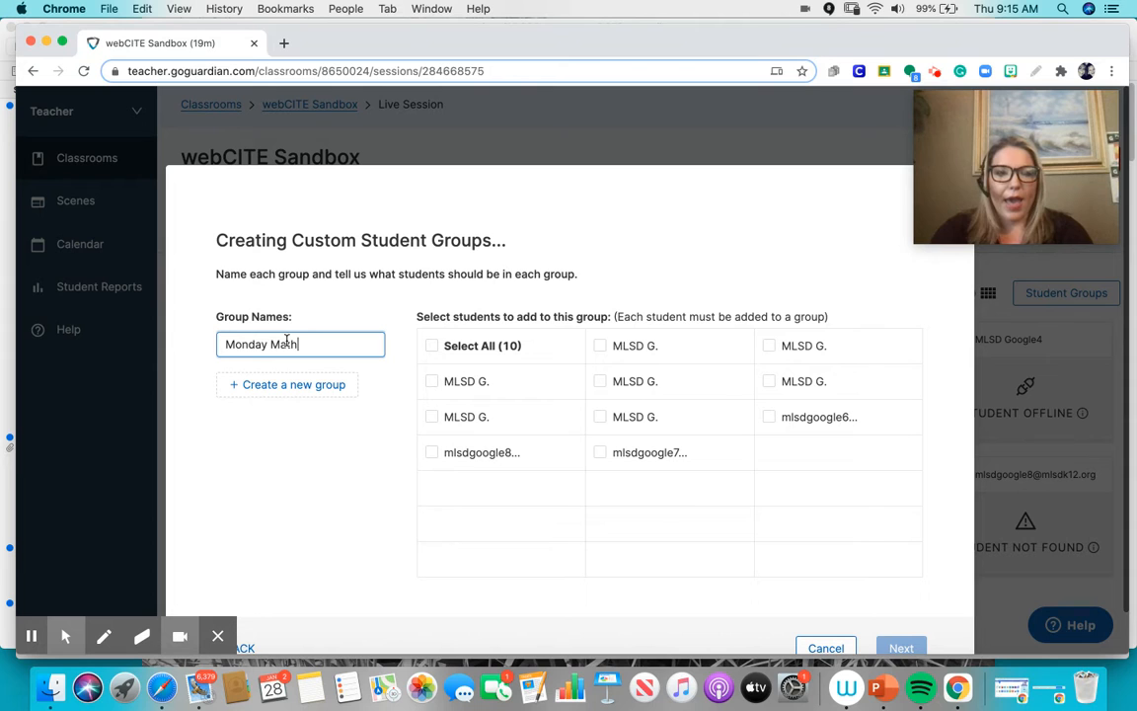
# - Add a second group named "Monday ELA"
pyautogui.click(253, 385)
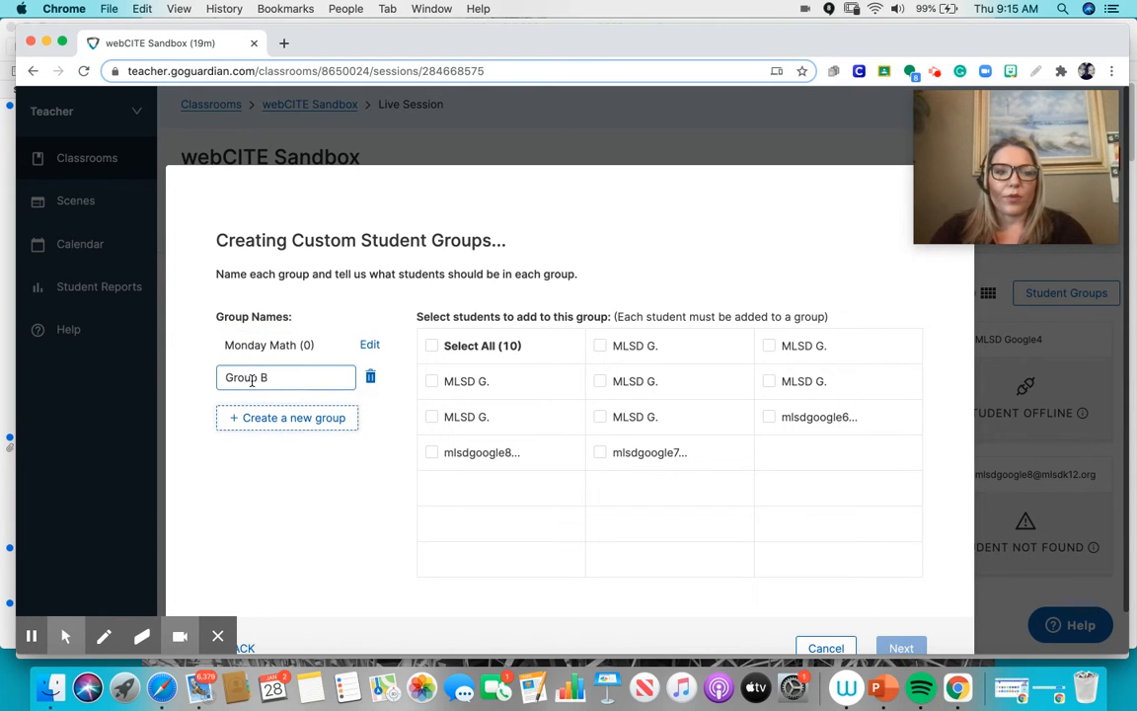
pyautogui.press('BackSpace')
pyautogui.press('BackSpace')
pyautogui.press('BackSpace')
pyautogui.press('BackSpace')
pyautogui.press('BackSpace')
pyautogui.press('BackSpace')
pyautogui.press('BackSpace')
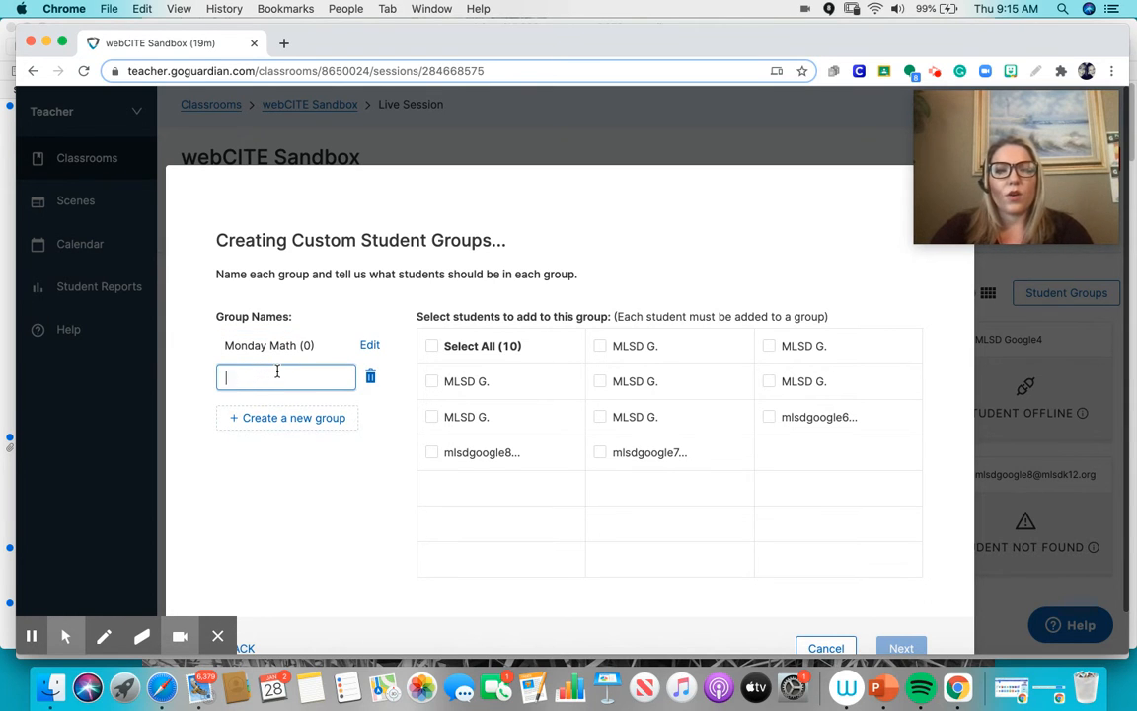
pyautogui.write('Monday ELA')
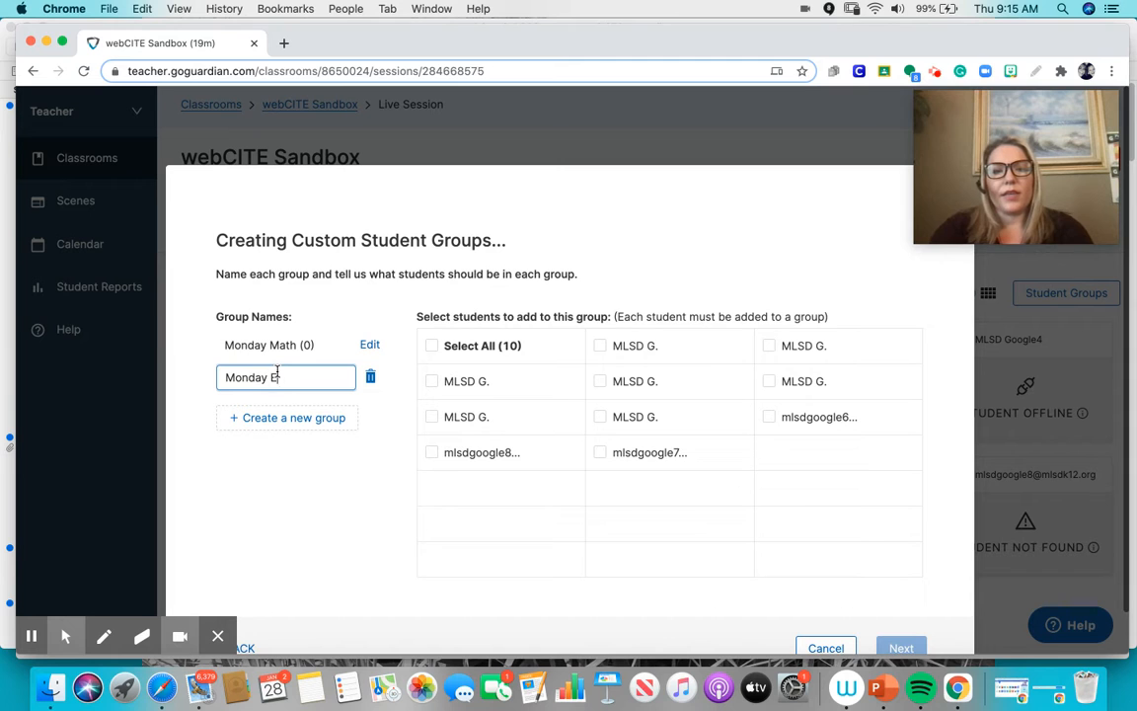
# - Add a third group named "Exclude"
pyautogui.click(260, 416)
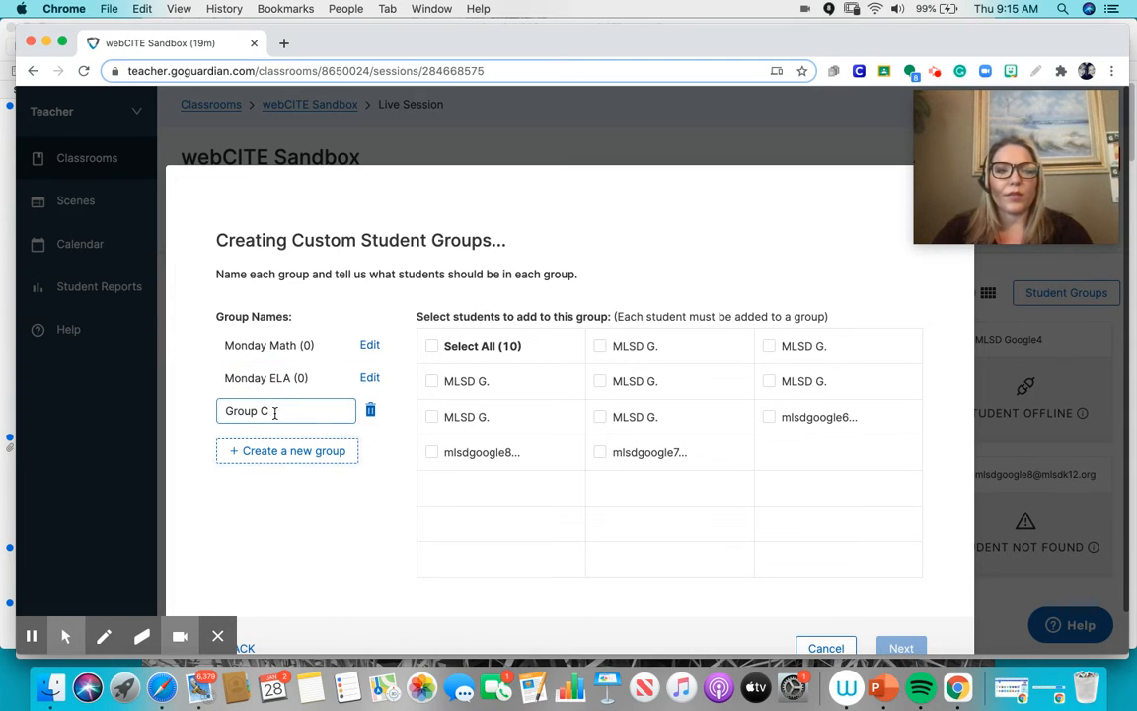
pyautogui.press('BackSpace')
pyautogui.press('BackSpace')
pyautogui.press('BackSpace')
pyautogui.press('BackSpace')
pyautogui.press('BackSpace')
pyautogui.press('BackSpace')
pyautogui.press('BackSpace')
pyautogui.write('zExcl')
pyautogui.press('BackSpace')
pyautogui.press('BackSpace')
pyautogui.press('BackSpace')
pyautogui.press('BackSpace')
pyautogui.press('BackSpace')
pyautogui.write('Exclude')
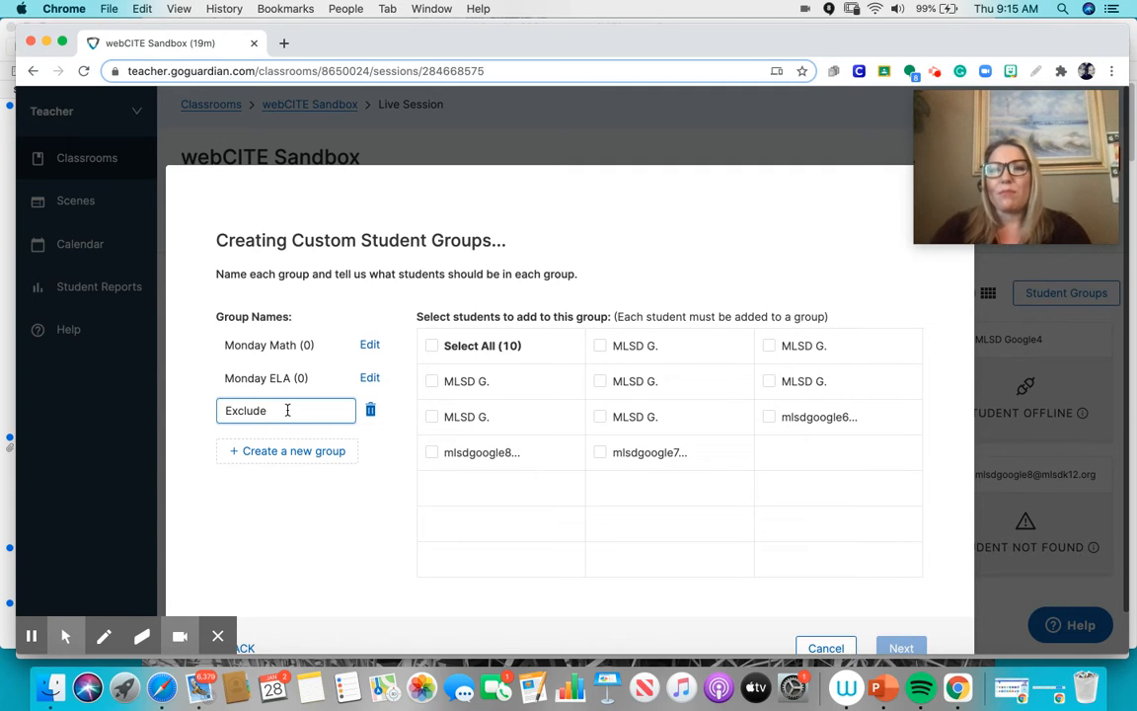
# - Assign the three students in the first column of the student list to the Monday Math group
pyautogui.click(371, 347)
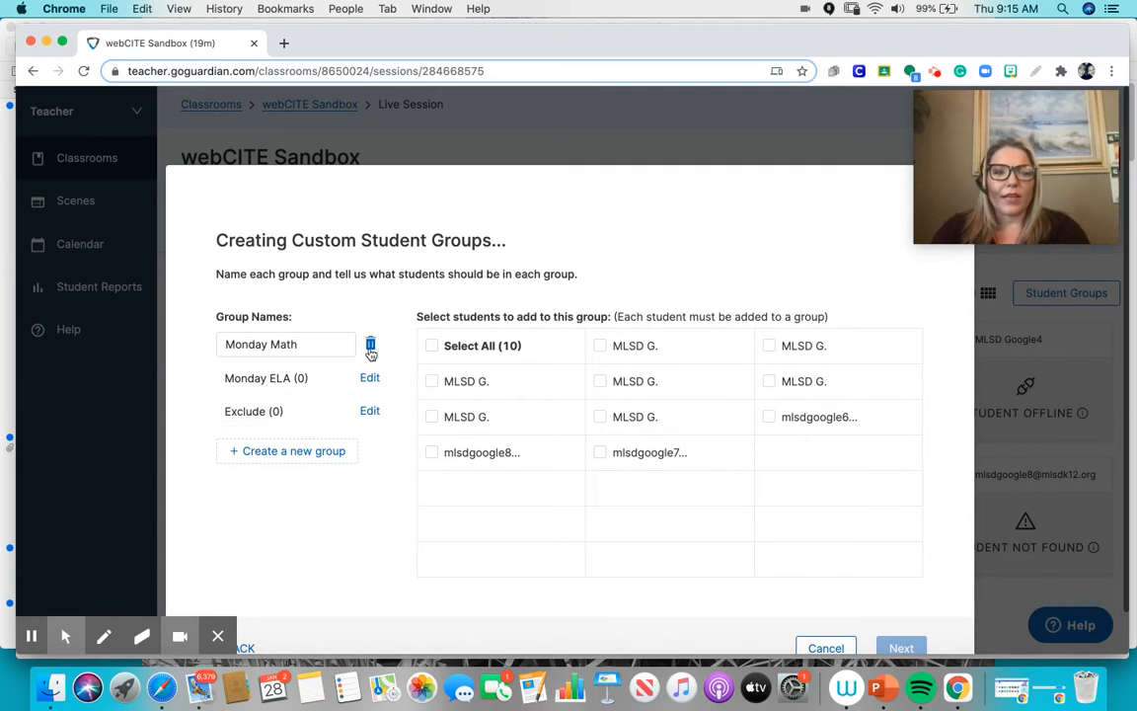
pyautogui.click(431, 381)
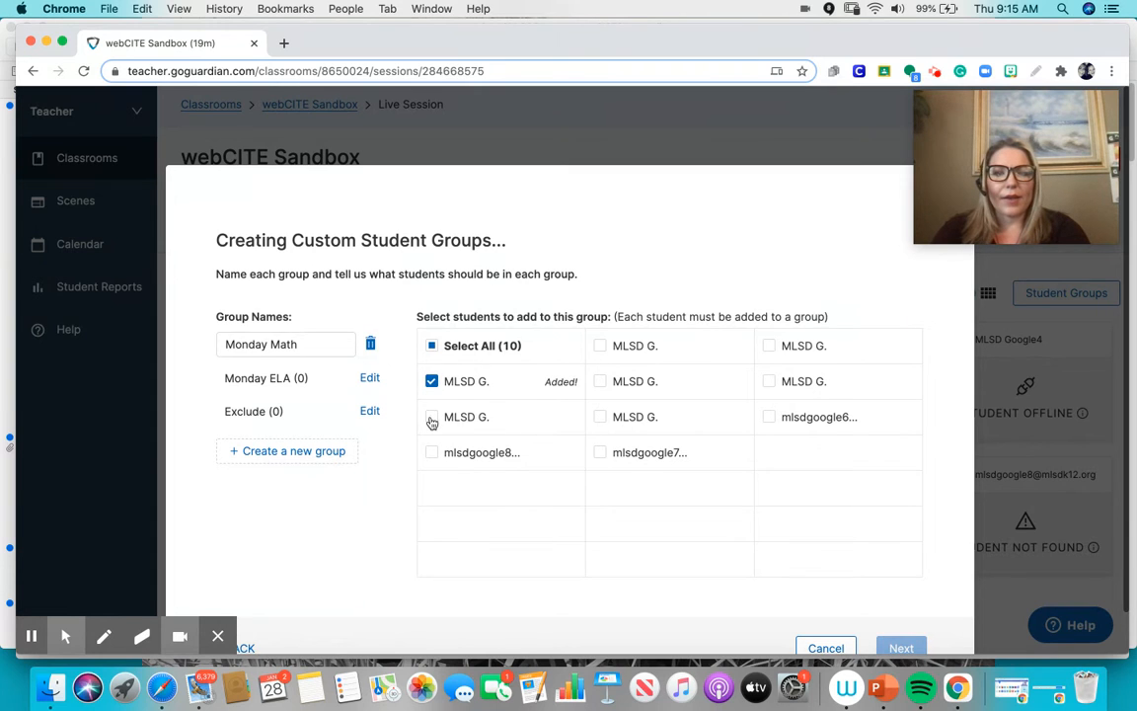
pyautogui.click(431, 416)
pyautogui.click(432, 454)
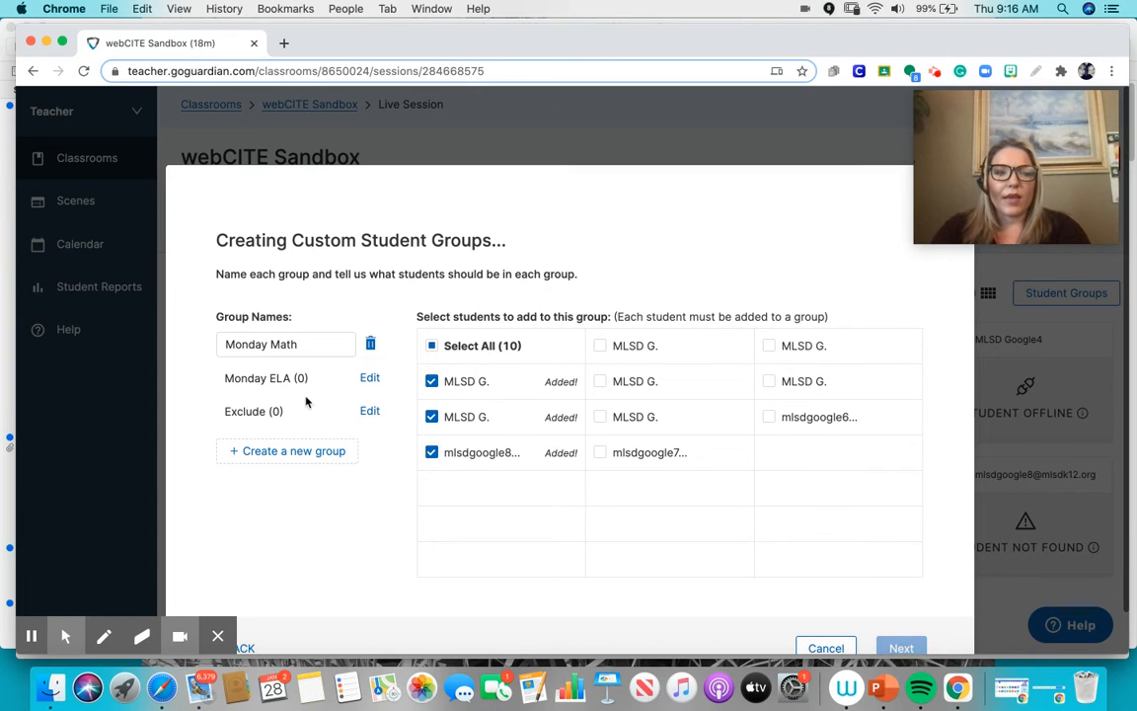
# - Assign the three students in the list's second column to Monday ELA and all remaining students to Exclude
pyautogui.click(371, 379)
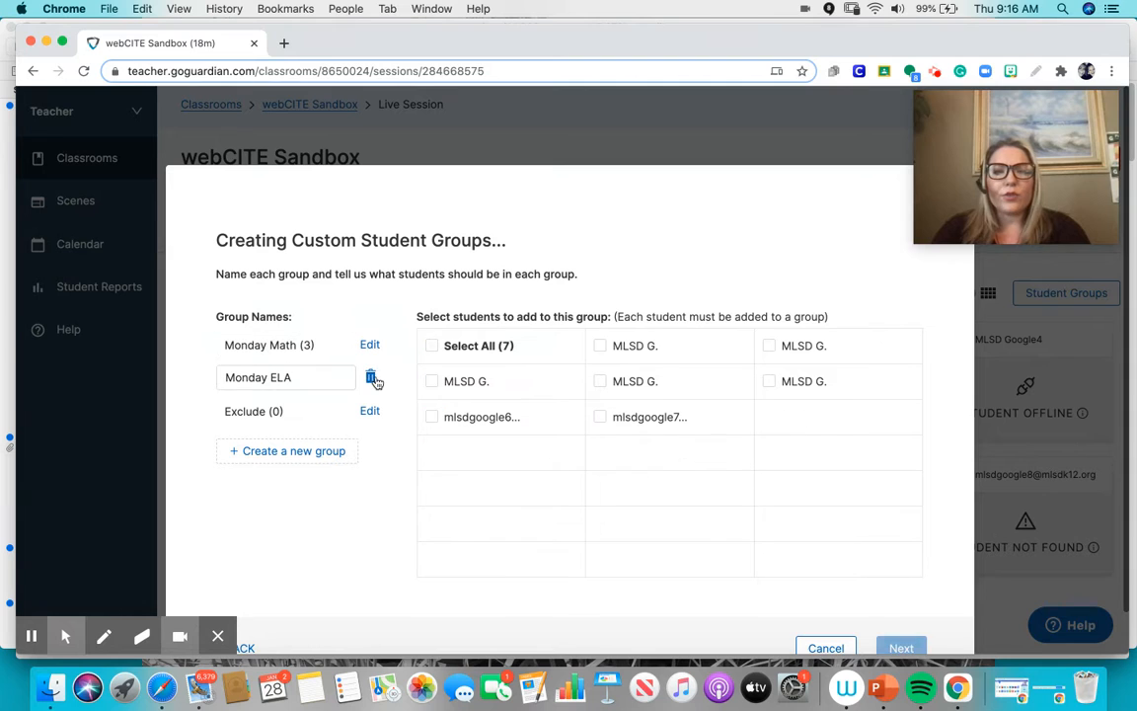
pyautogui.click(601, 345)
pyautogui.click(600, 381)
pyautogui.click(601, 416)
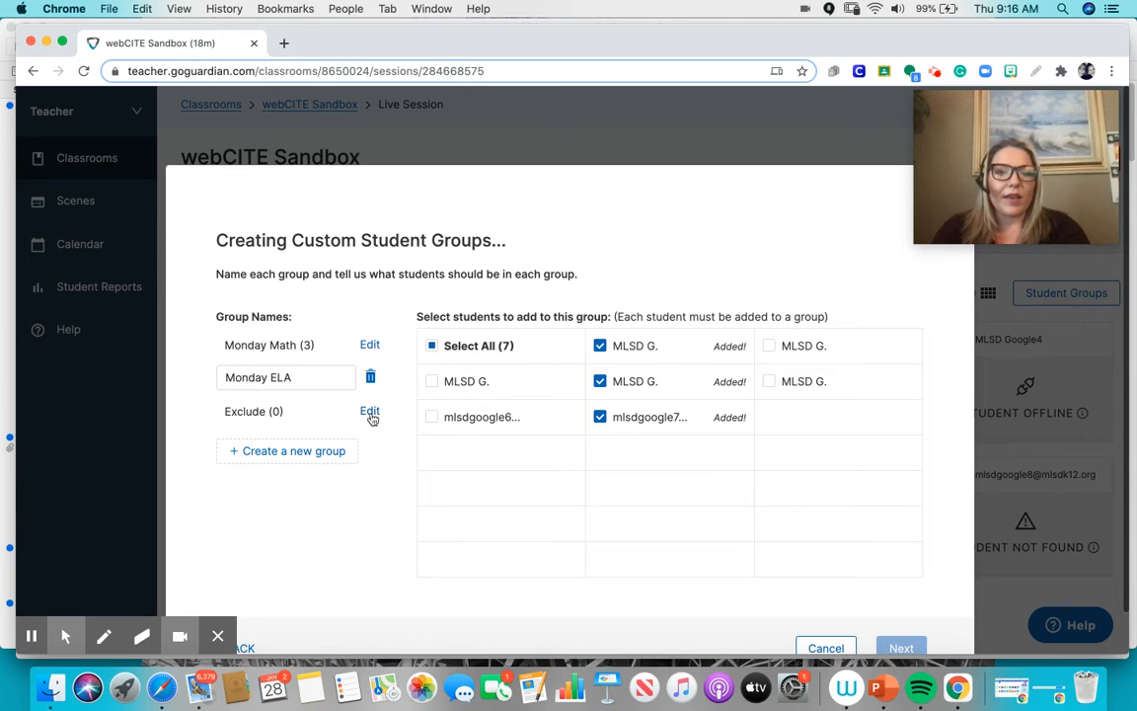
pyautogui.click(370, 413)
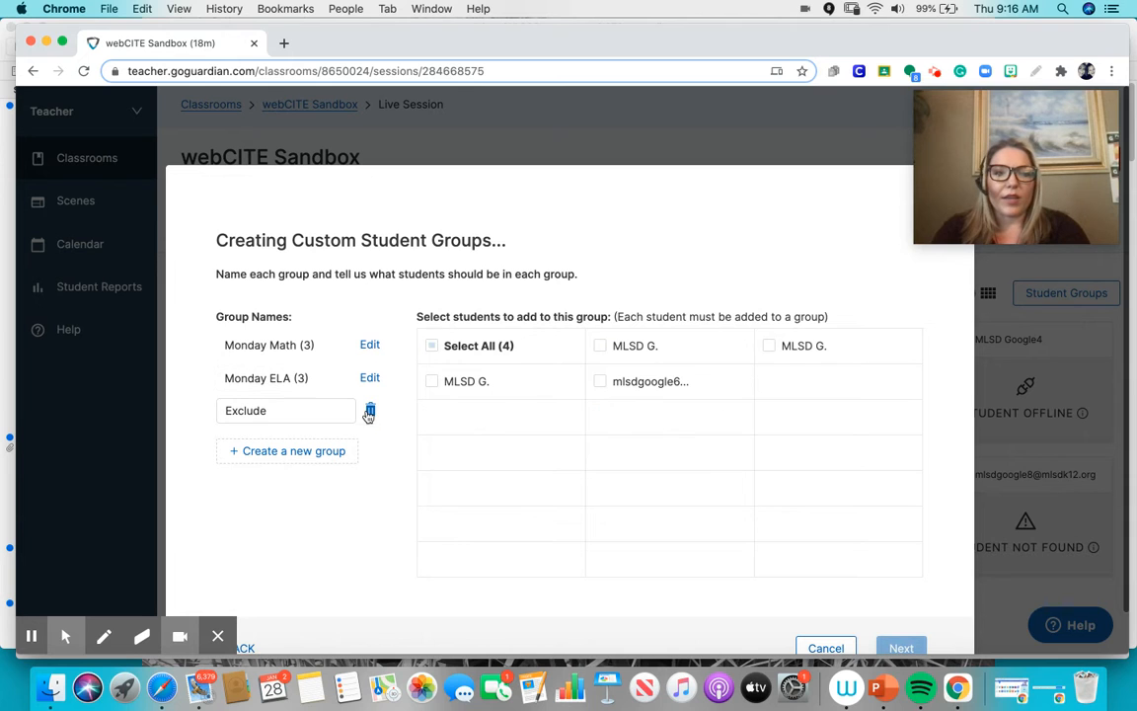
pyautogui.click(432, 348)
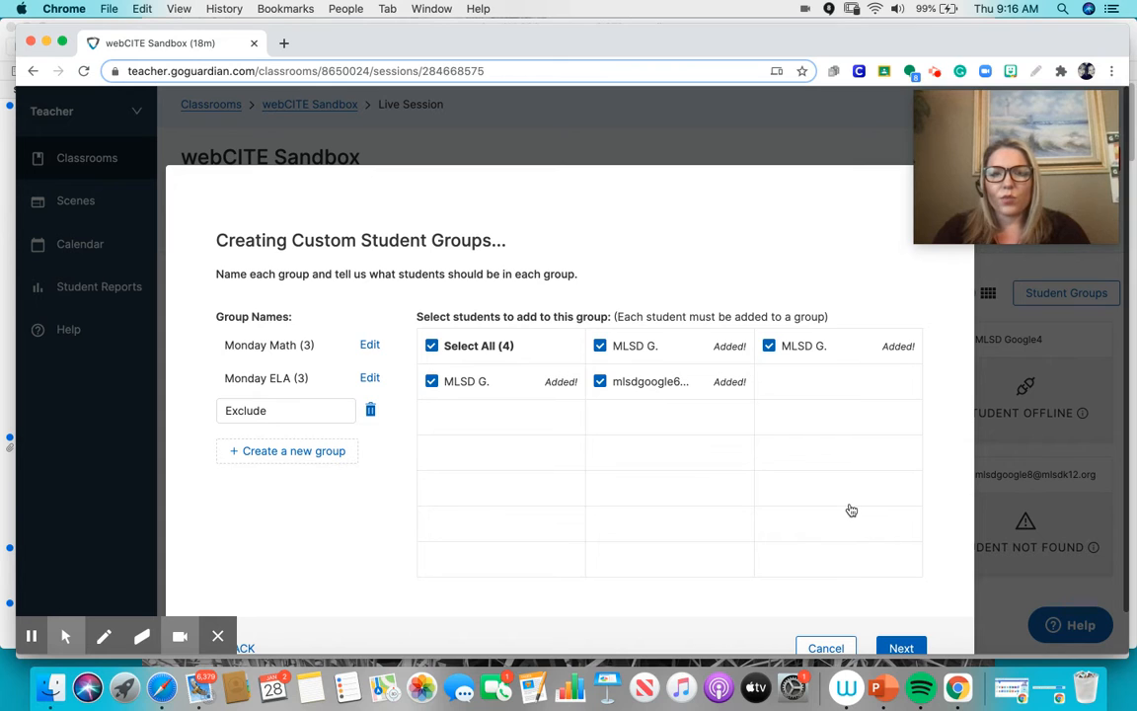
# - Name the set of groups "Monday Targeted Groups" and save it to create the groups
pyautogui.click(902, 649)
pyautogui.click(553, 401)
pyautogui.write('Monday Jarg')
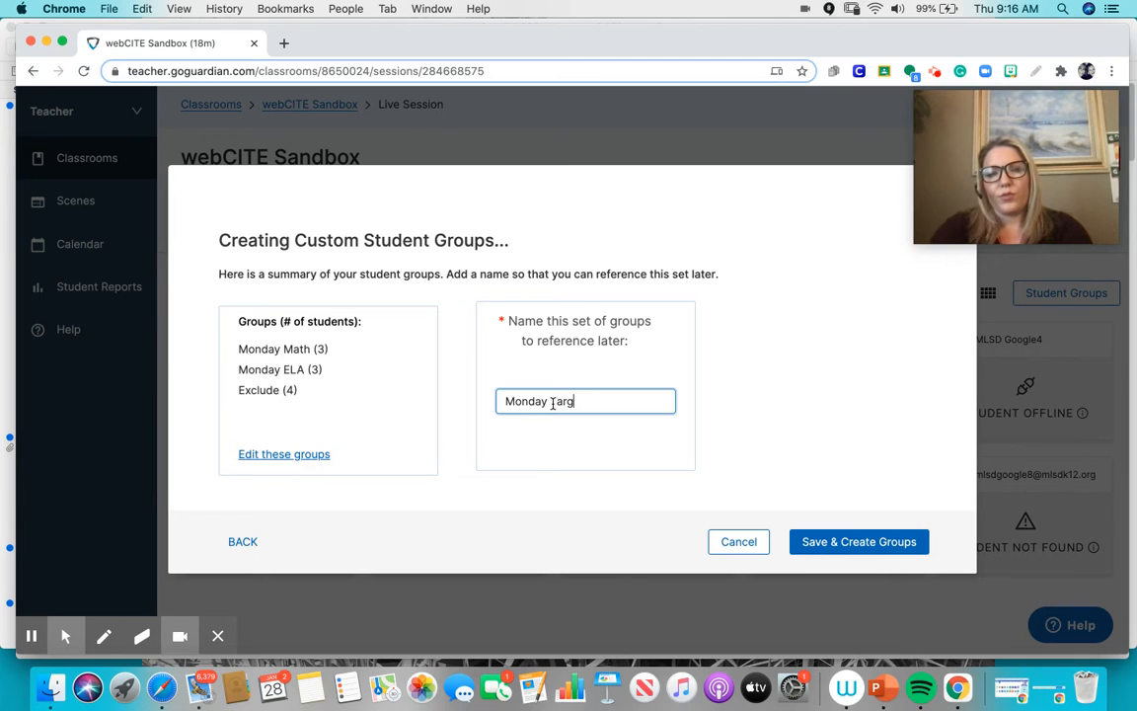
pyautogui.write('eted Groups')
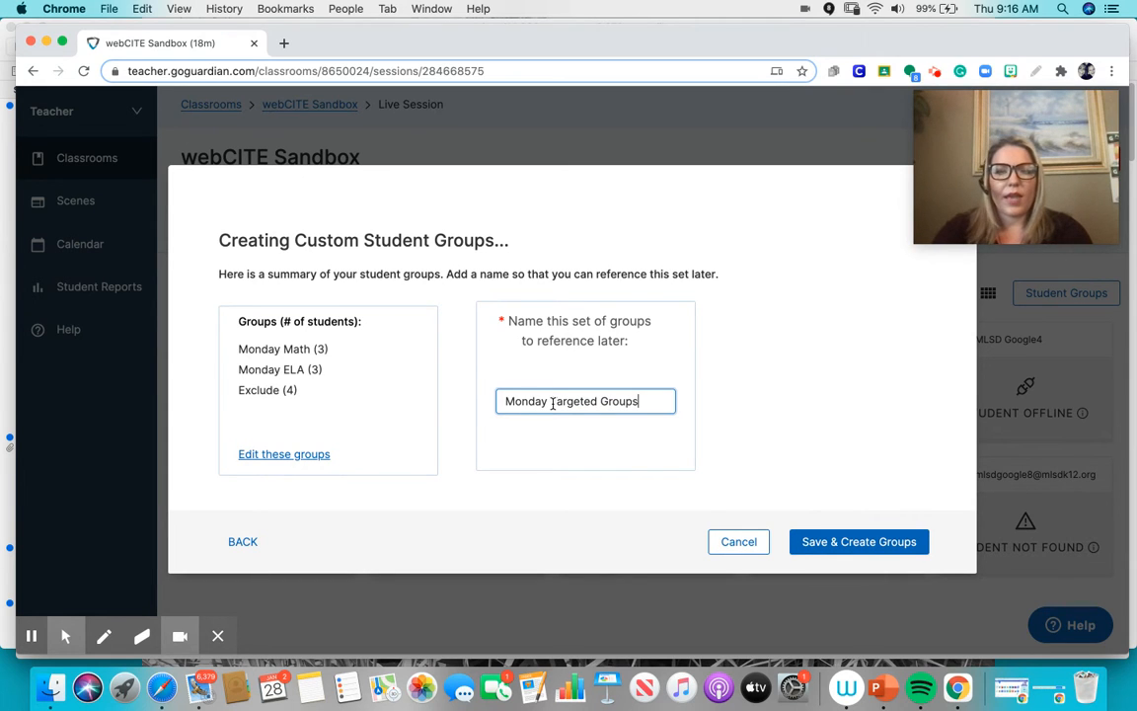
pyautogui.click(851, 543)
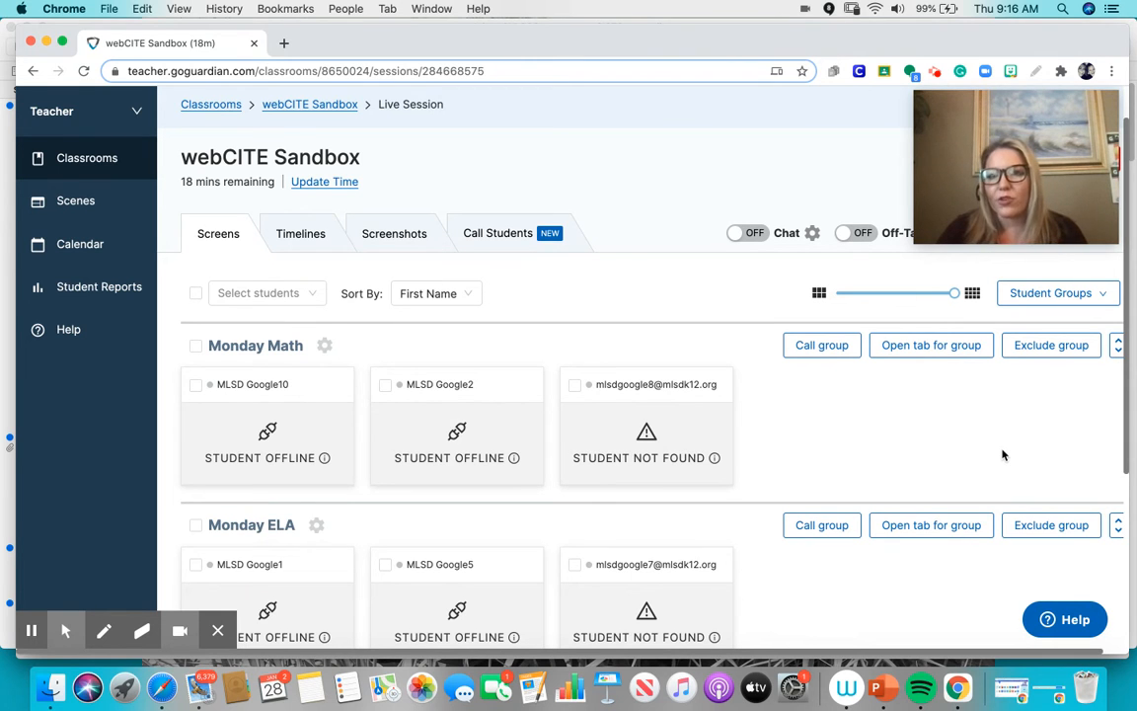
# - Disable the student groups in the session and enable the Monday Targeted Groups set again
pyautogui.click(1034, 297)
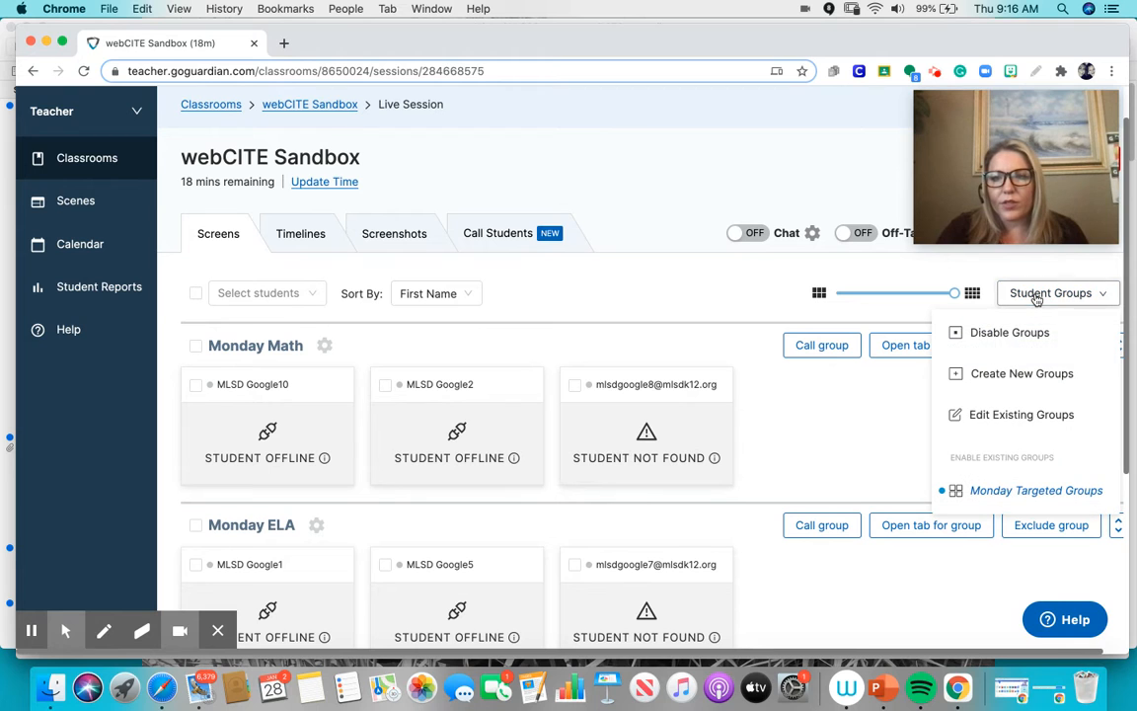
pyautogui.click(999, 336)
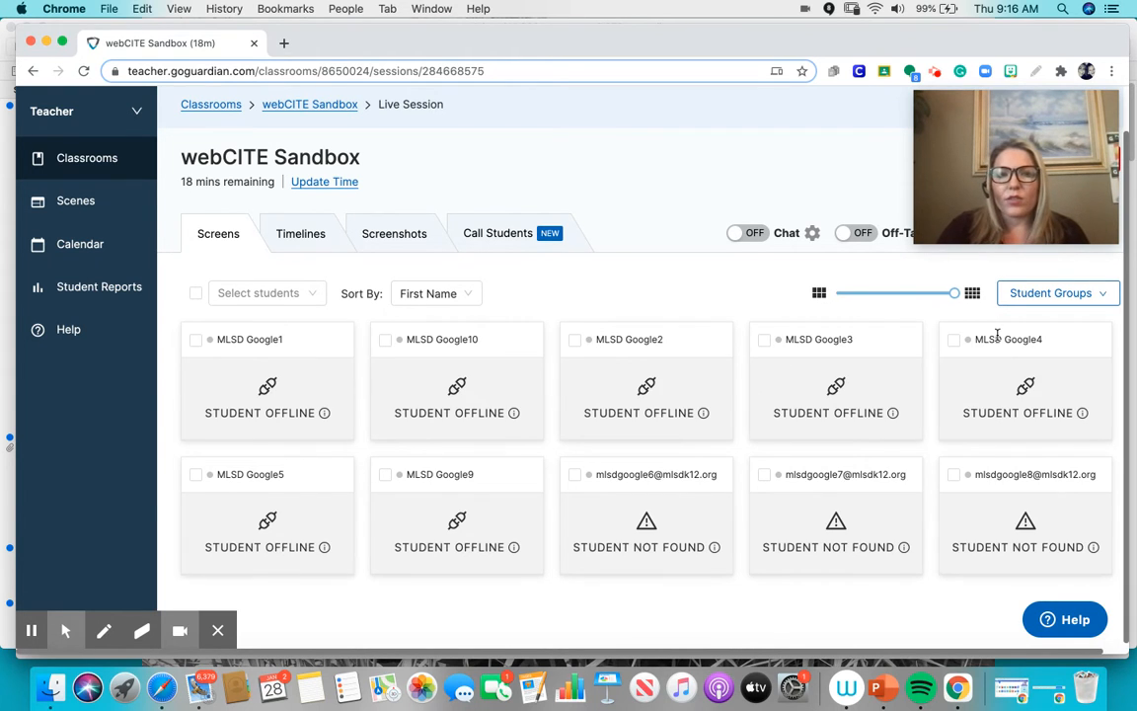
pyautogui.click(1050, 296)
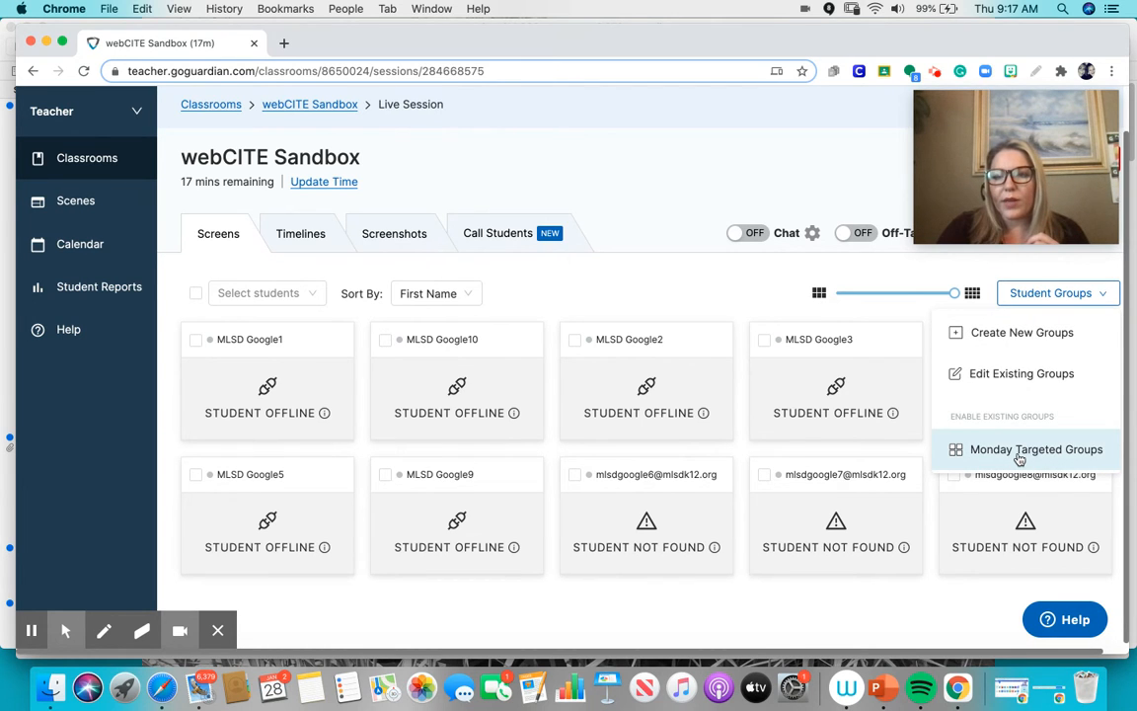
pyautogui.click(1018, 454)
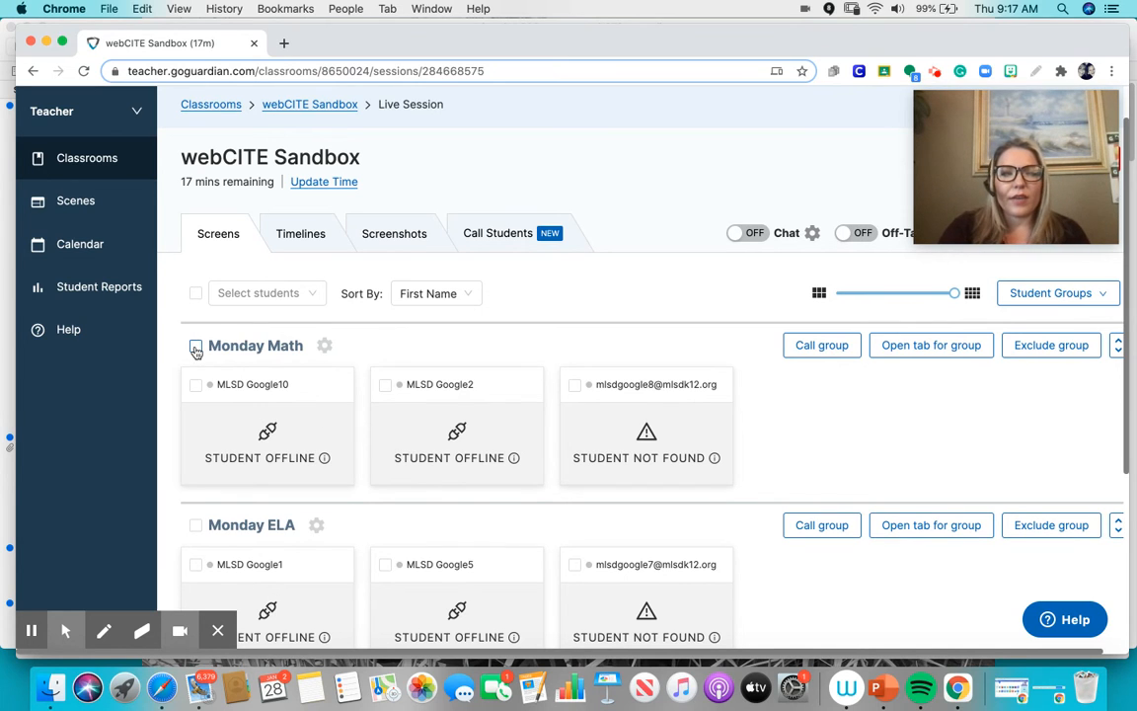
# - Select the whole Monday Math group and view the URL prompt for opening a new tab for its students
pyautogui.click(195, 348)
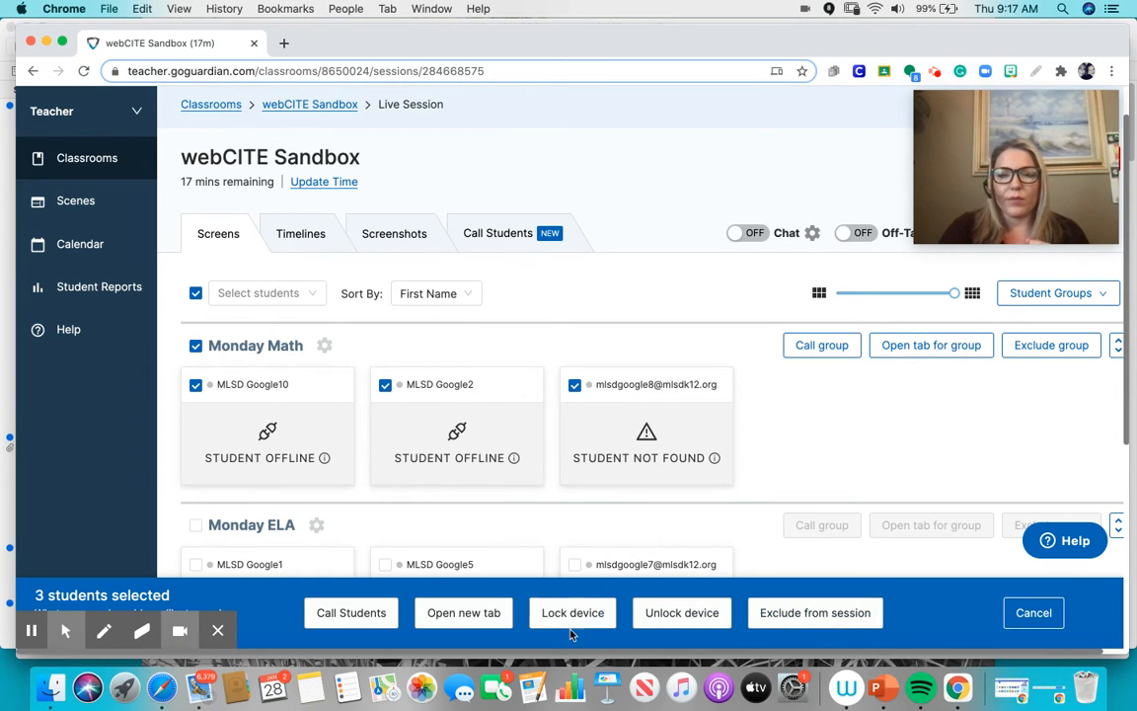
pyautogui.click(460, 614)
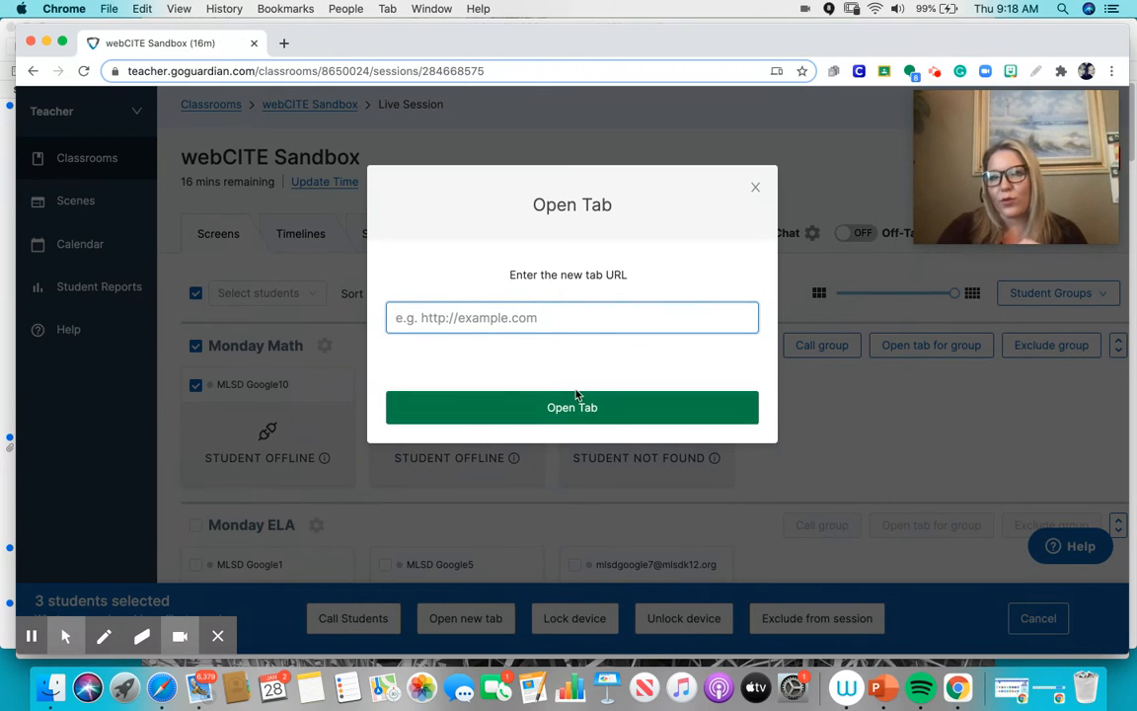
pyautogui.click(756, 190)
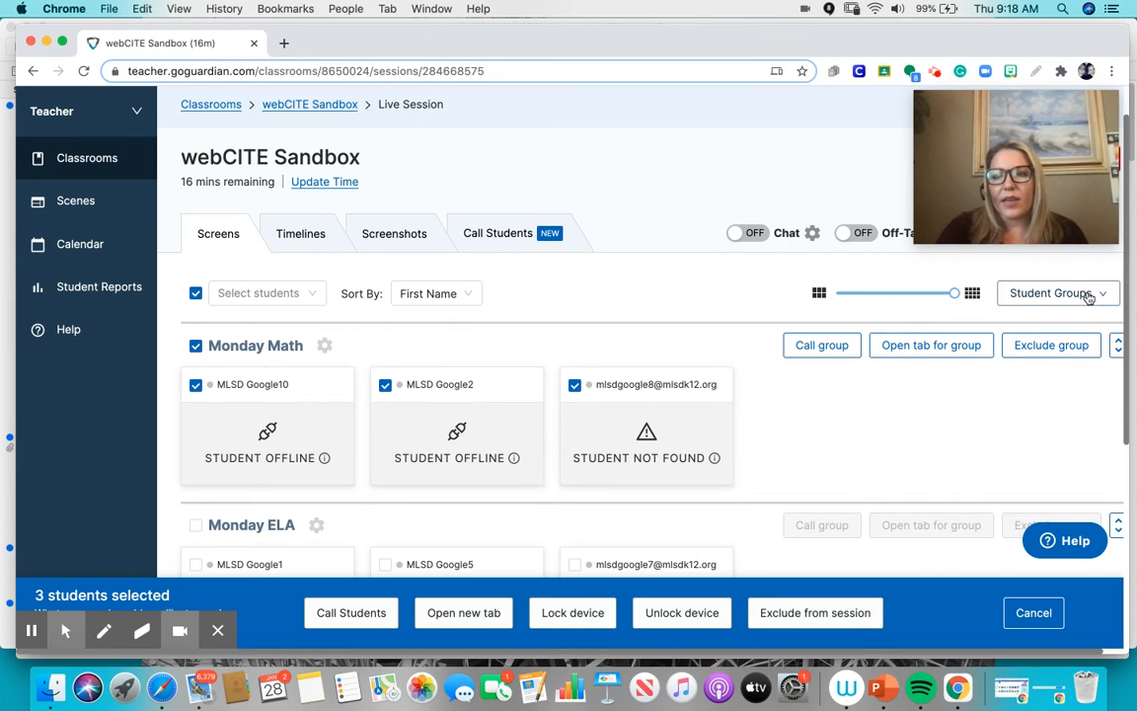
# - Create a new custom group named "Zoom" containing all students
pyautogui.click(1086, 294)
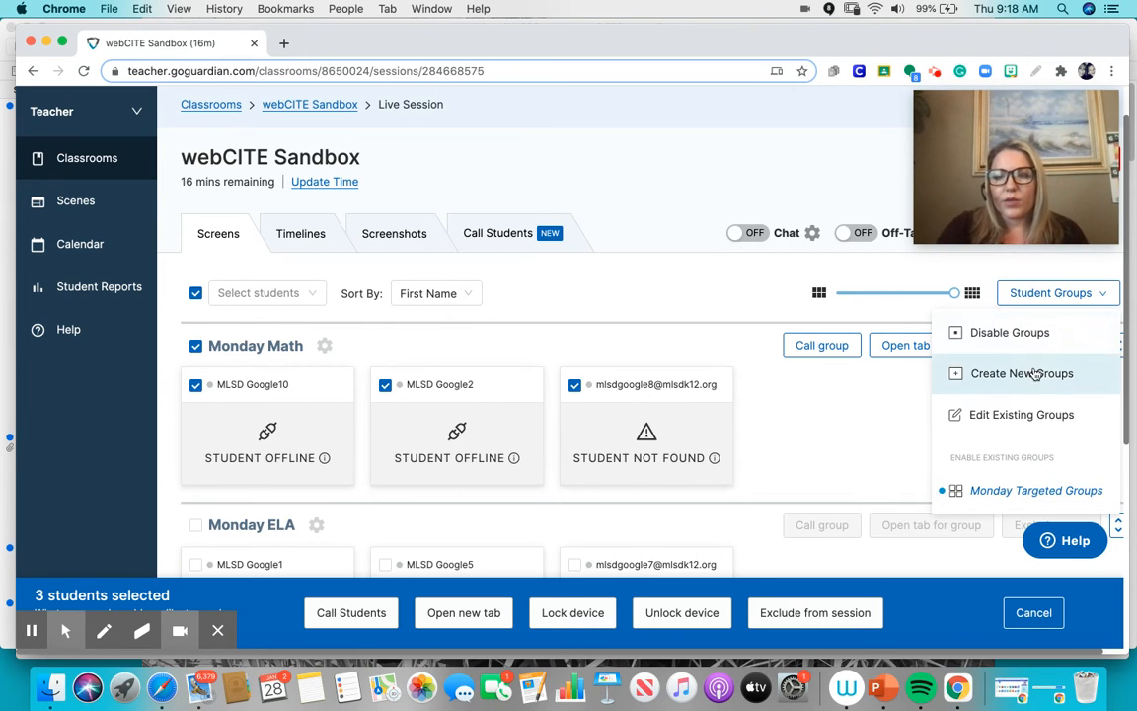
pyautogui.click(1035, 373)
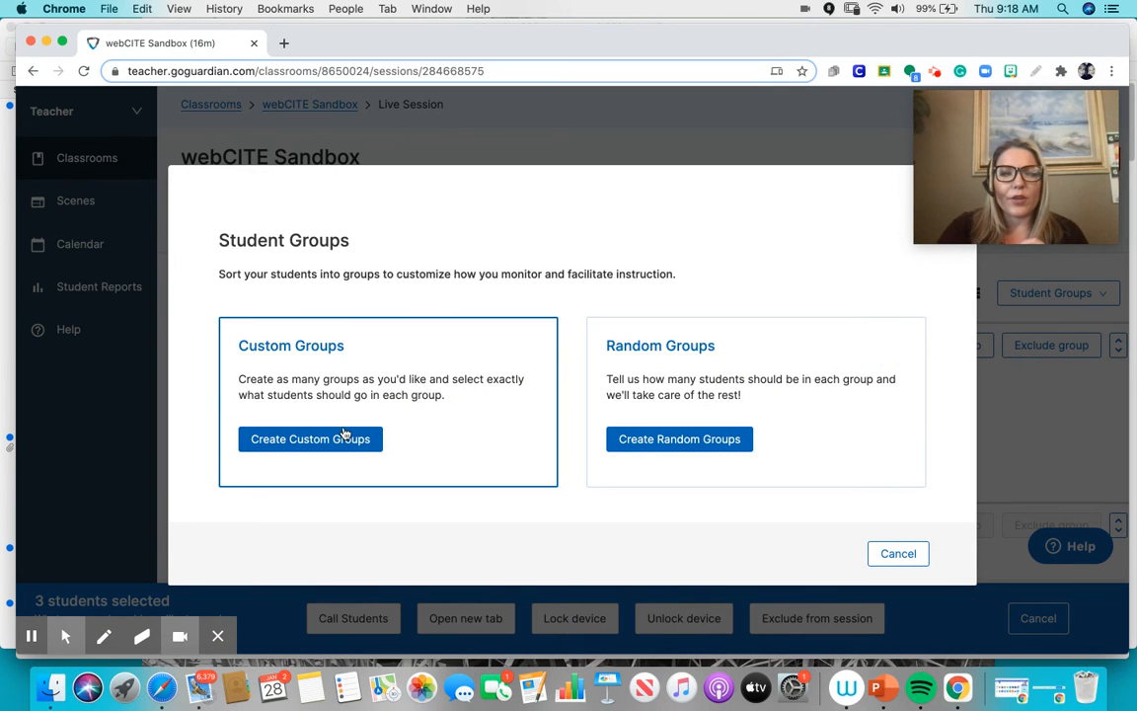
pyautogui.click(343, 434)
pyautogui.click(291, 342)
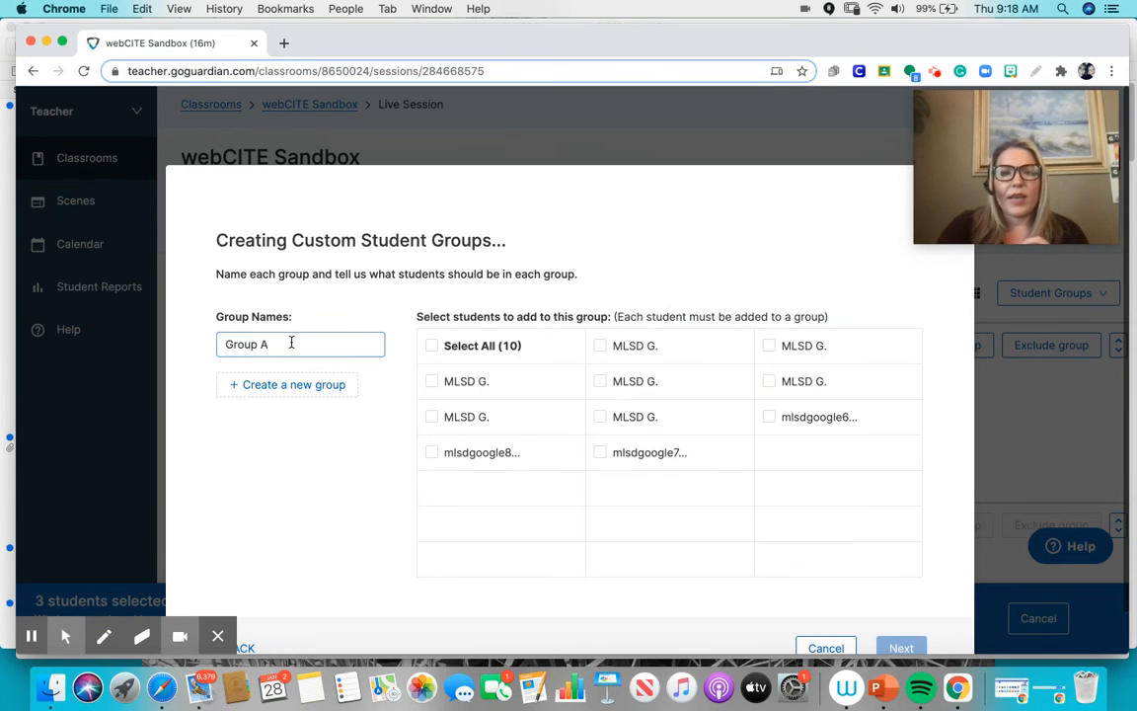
pyautogui.press('BackSpace')
pyautogui.press('BackSpace')
pyautogui.press('BackSpace')
pyautogui.press('BackSpace')
pyautogui.press('BackSpace')
pyautogui.press('BackSpace')
pyautogui.press('BackSpace')
pyautogui.write('Zoom')
pyautogui.click(435, 346)
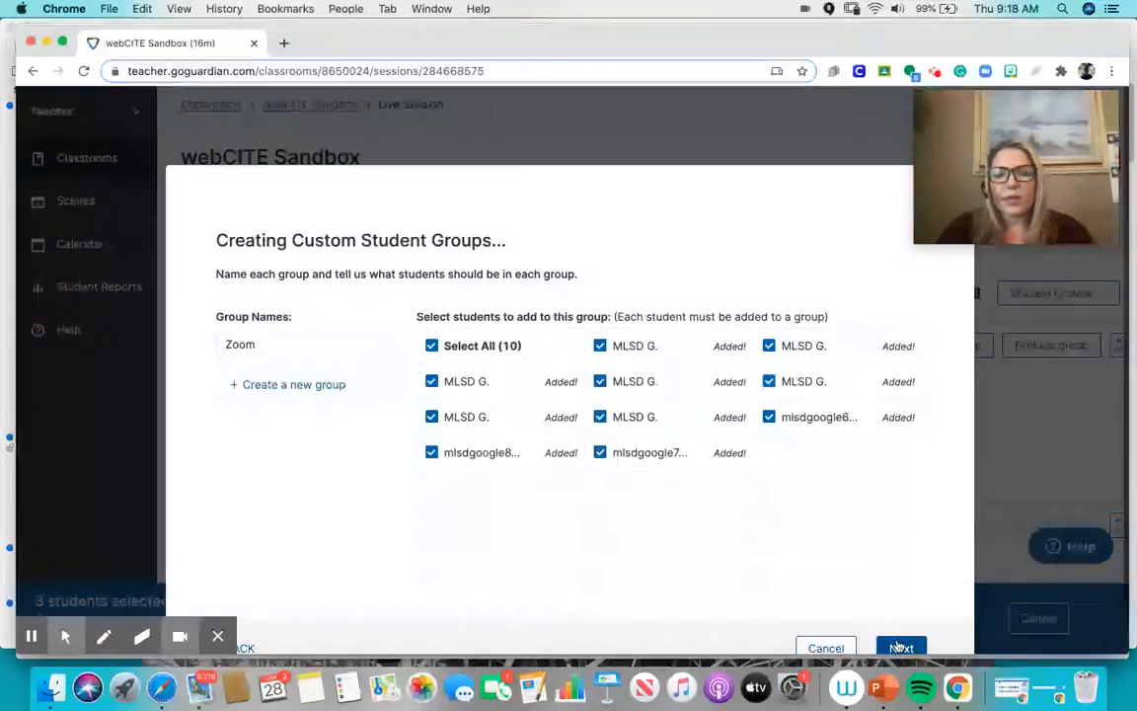
# - Name the new set "Class Zoom Meeting" and save it to create the group
pyautogui.click(898, 647)
pyautogui.click(622, 404)
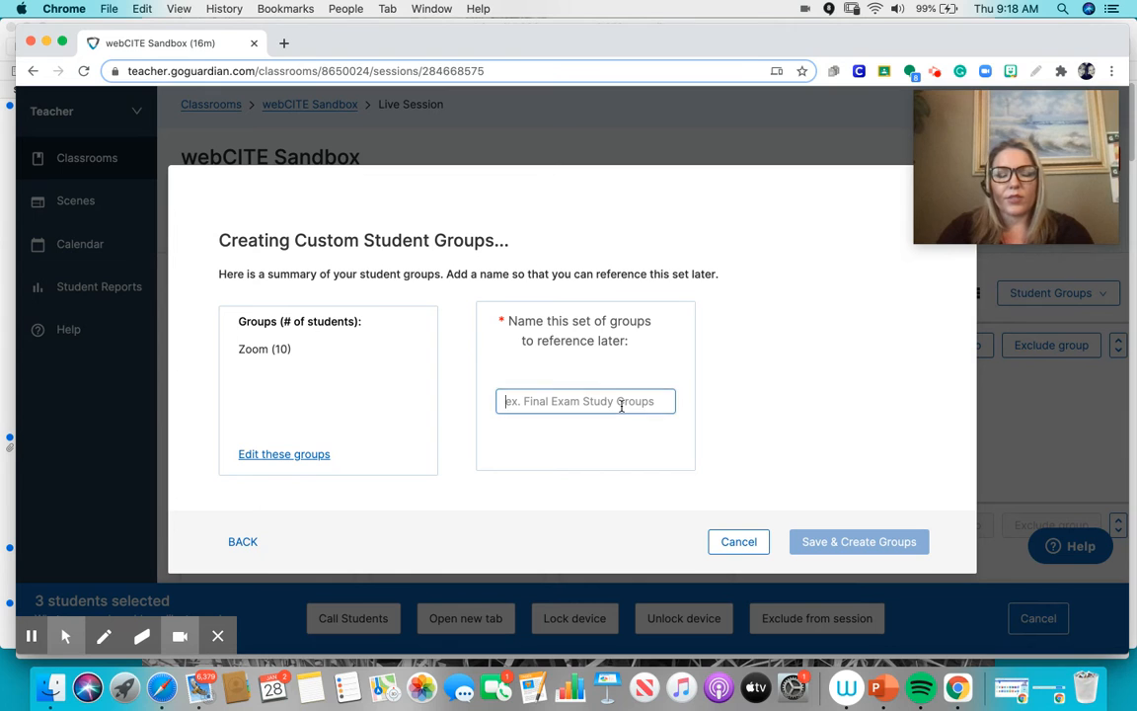
pyautogui.write('Class Z')
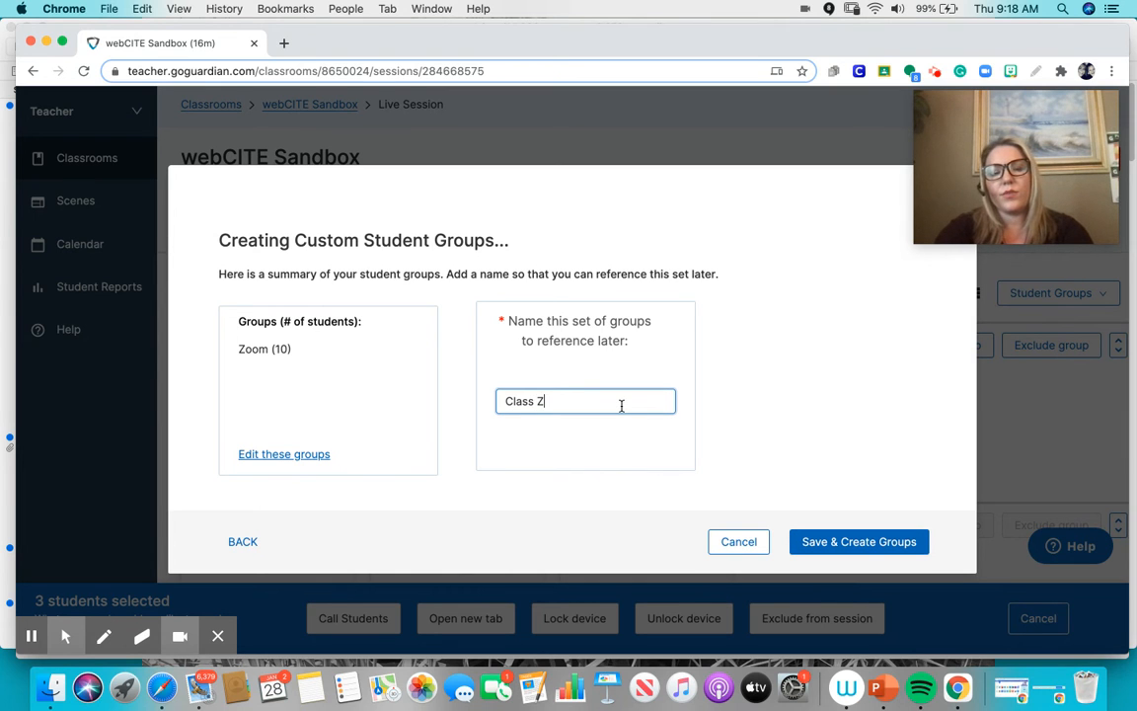
pyautogui.write('oom Meeting')
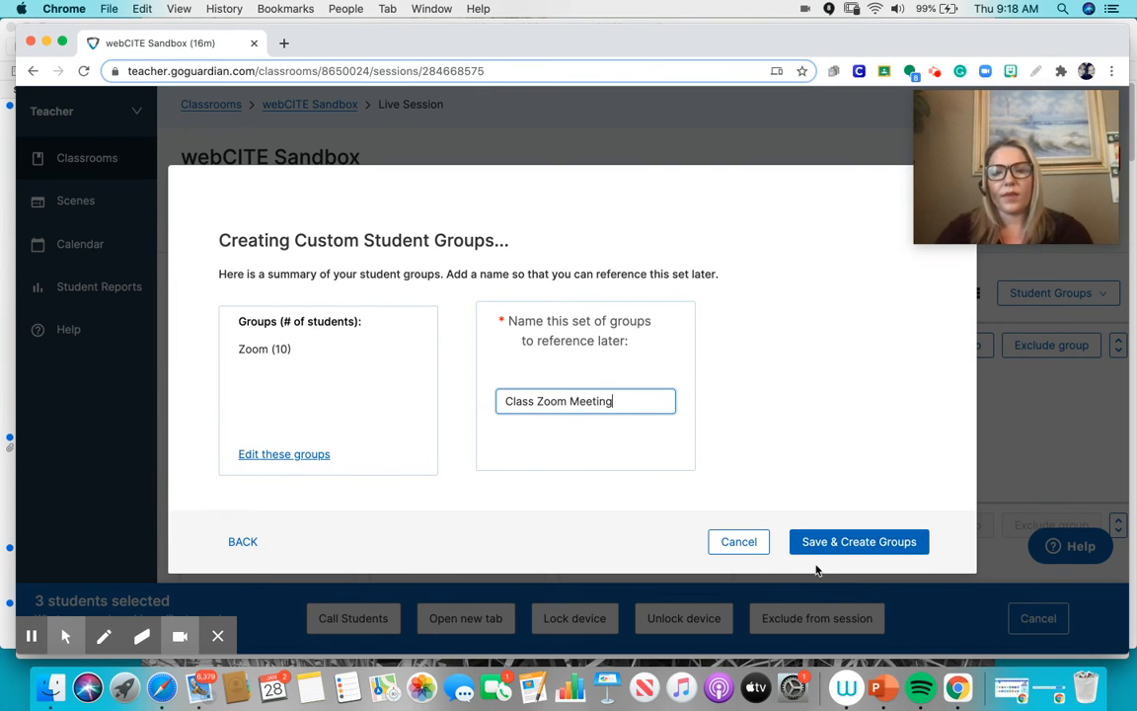
pyautogui.click(836, 542)
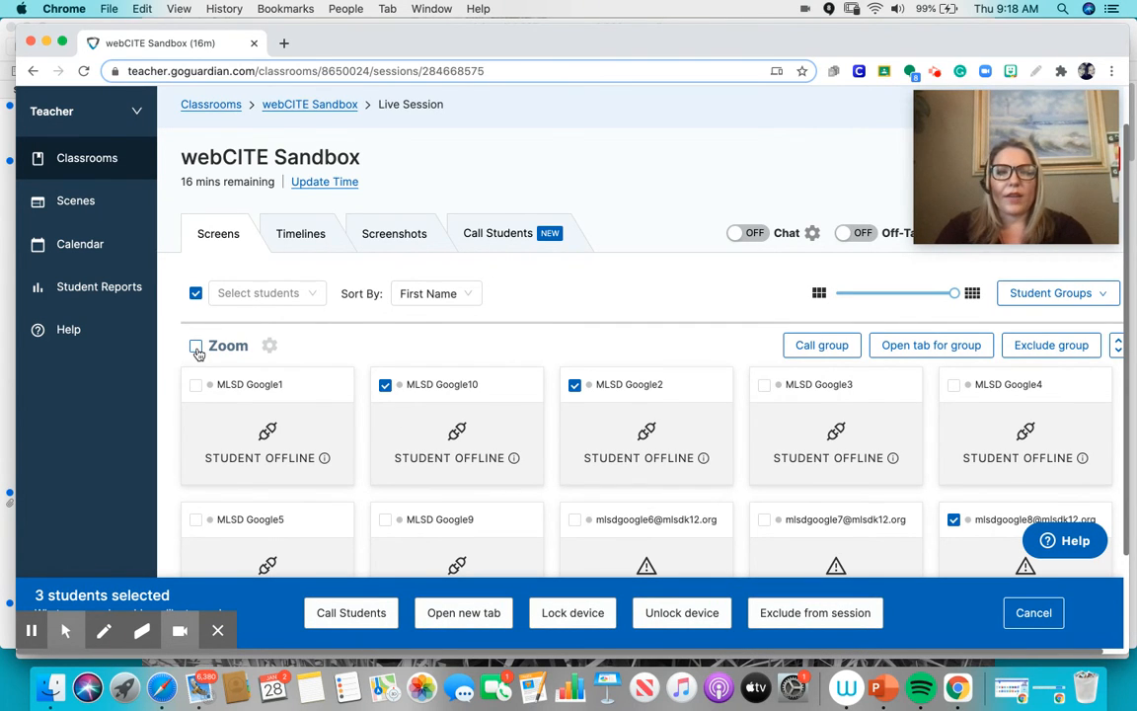
# - Select the whole Zoom group and view the URL prompt for opening a new tab for all its students
pyautogui.click(197, 348)
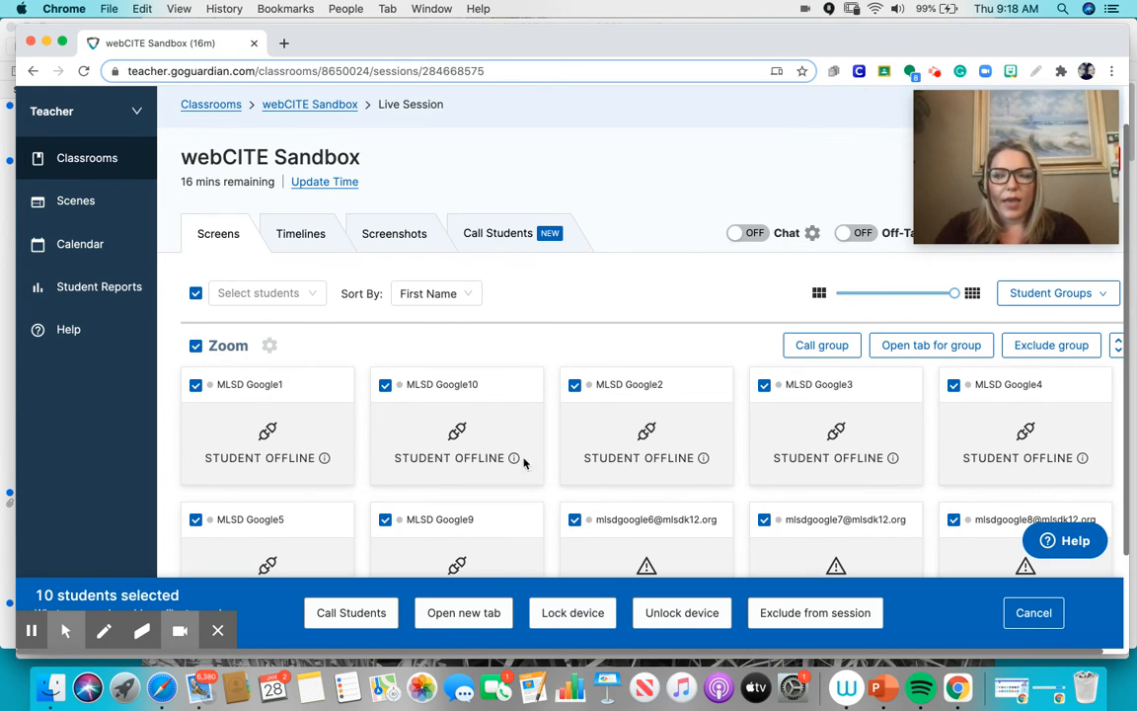
pyautogui.click(495, 616)
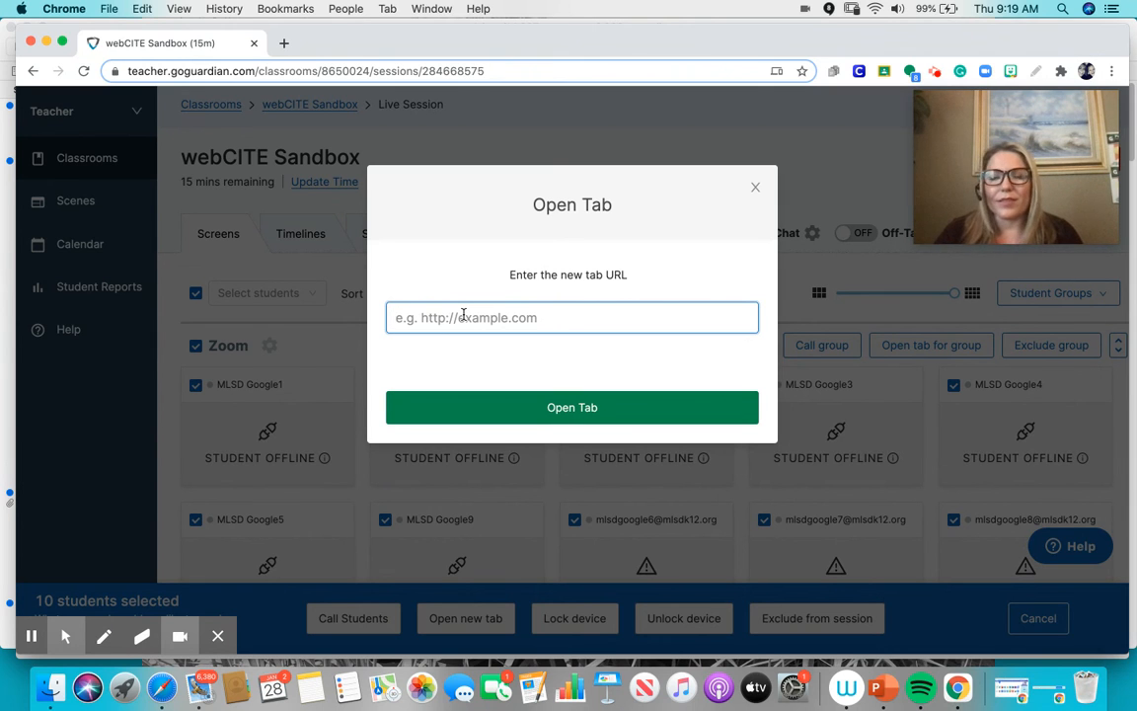
pyautogui.click(756, 189)
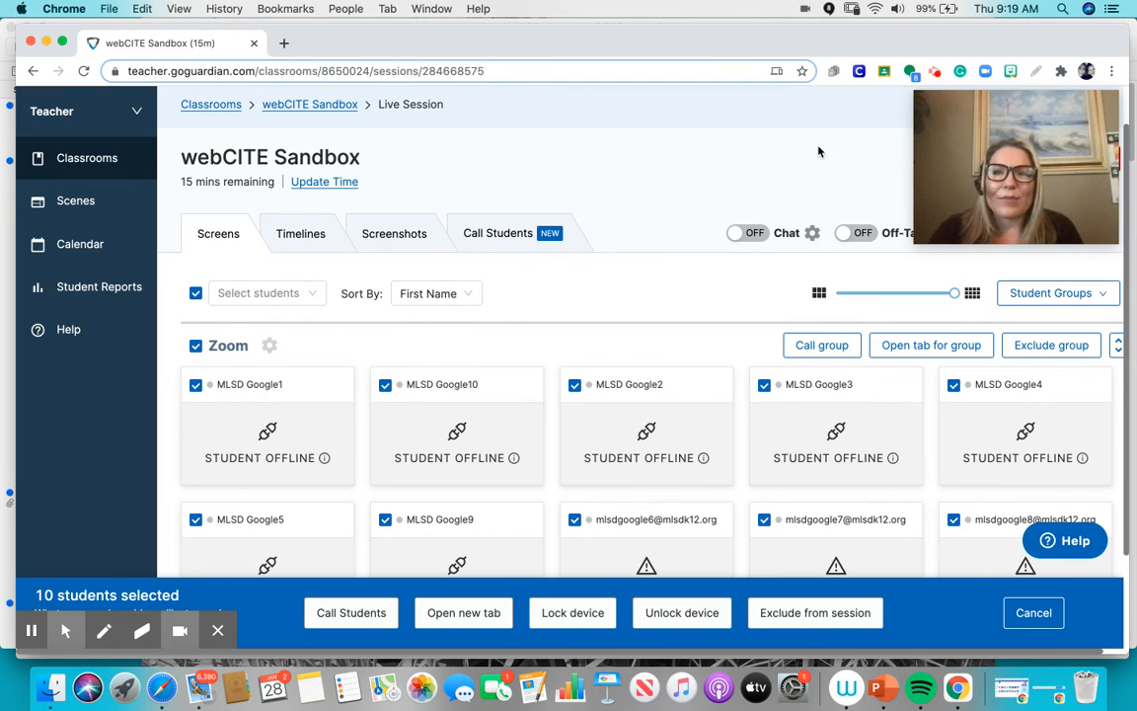
pyautogui.click(936, 75)
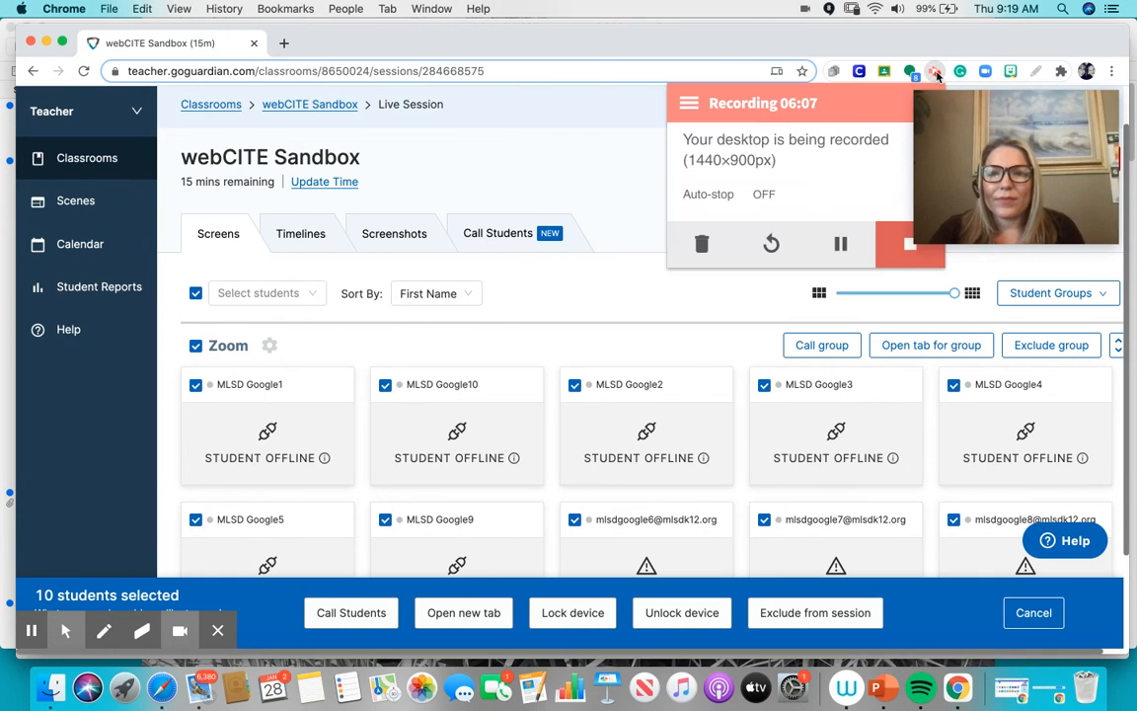